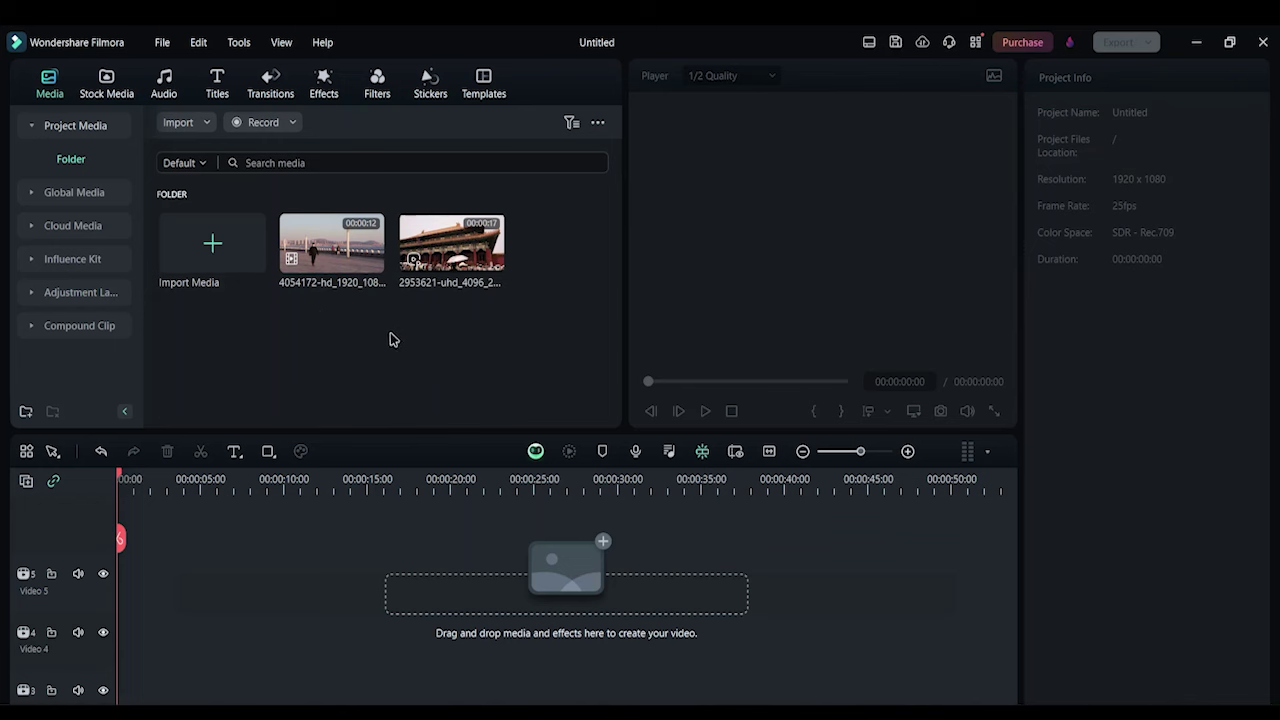
# Step: Place the 12-second 4054172-hd_1920_1080_25fps clip on Video 4 and play it back briefly
pyautogui.moveTo(328, 258)
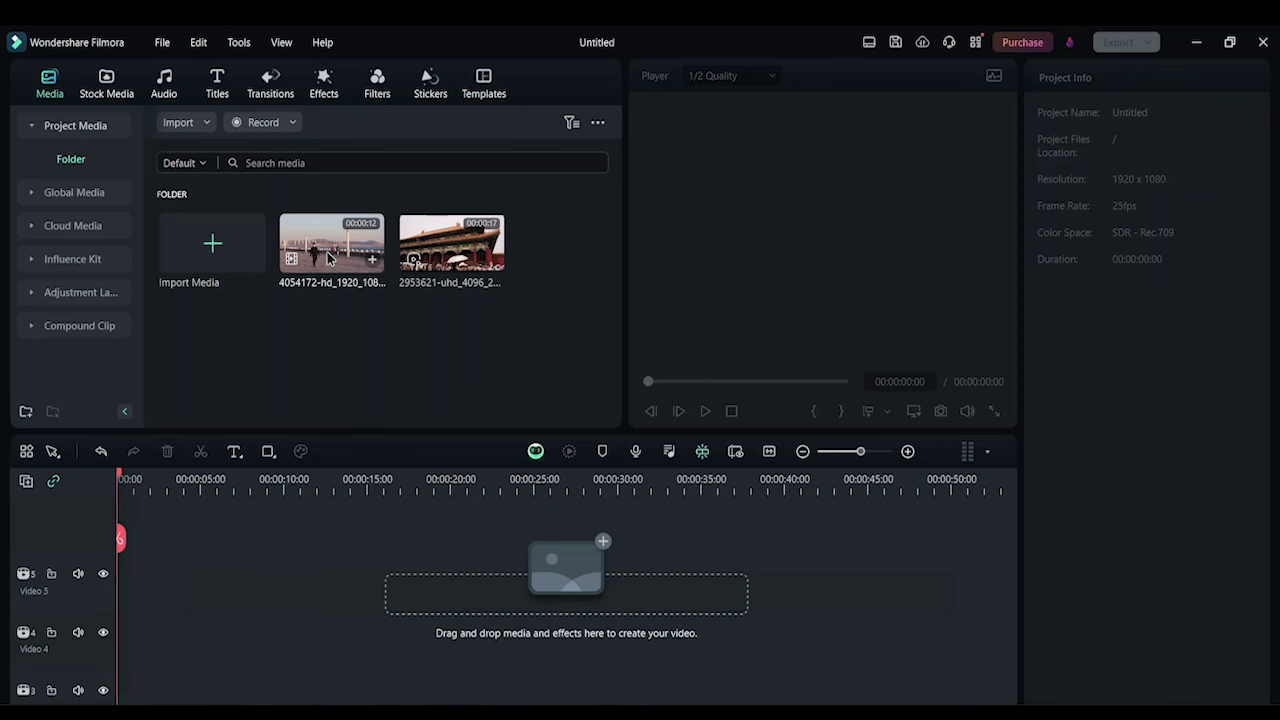
pyautogui.moveTo(319, 247); pyautogui.dragTo(129, 635)
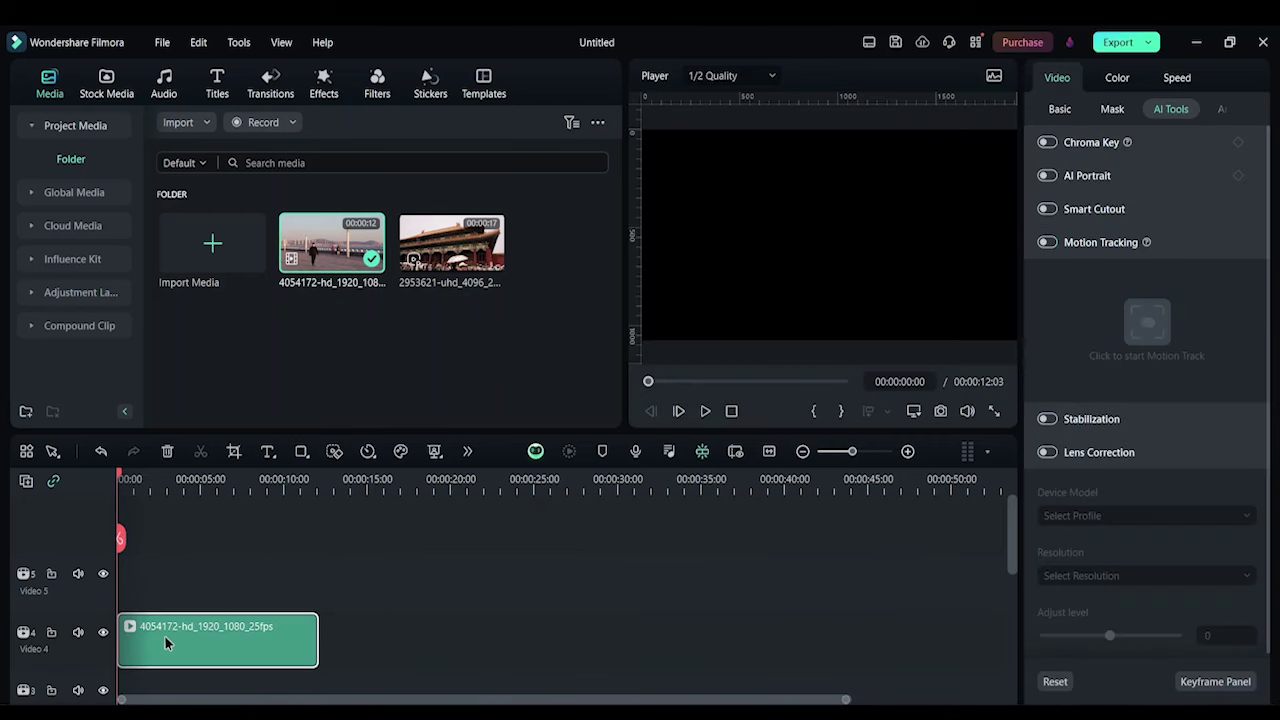
pyautogui.press('space')
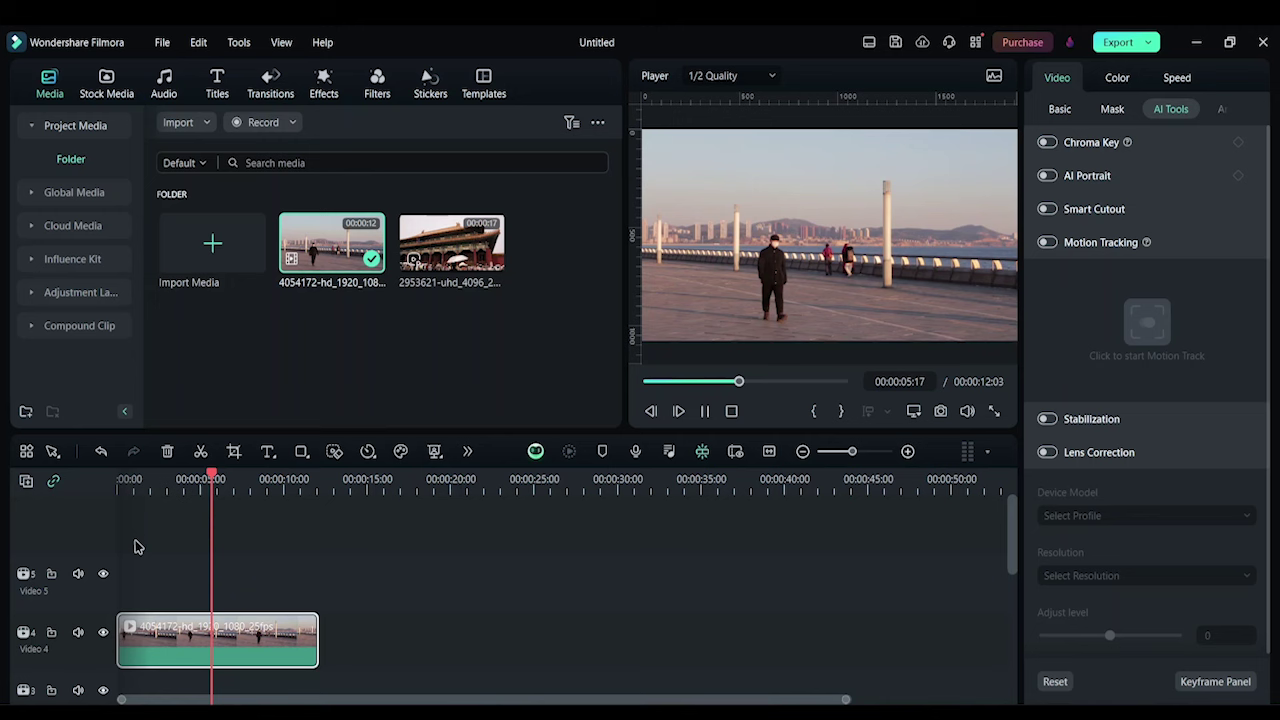
pyautogui.press('space')
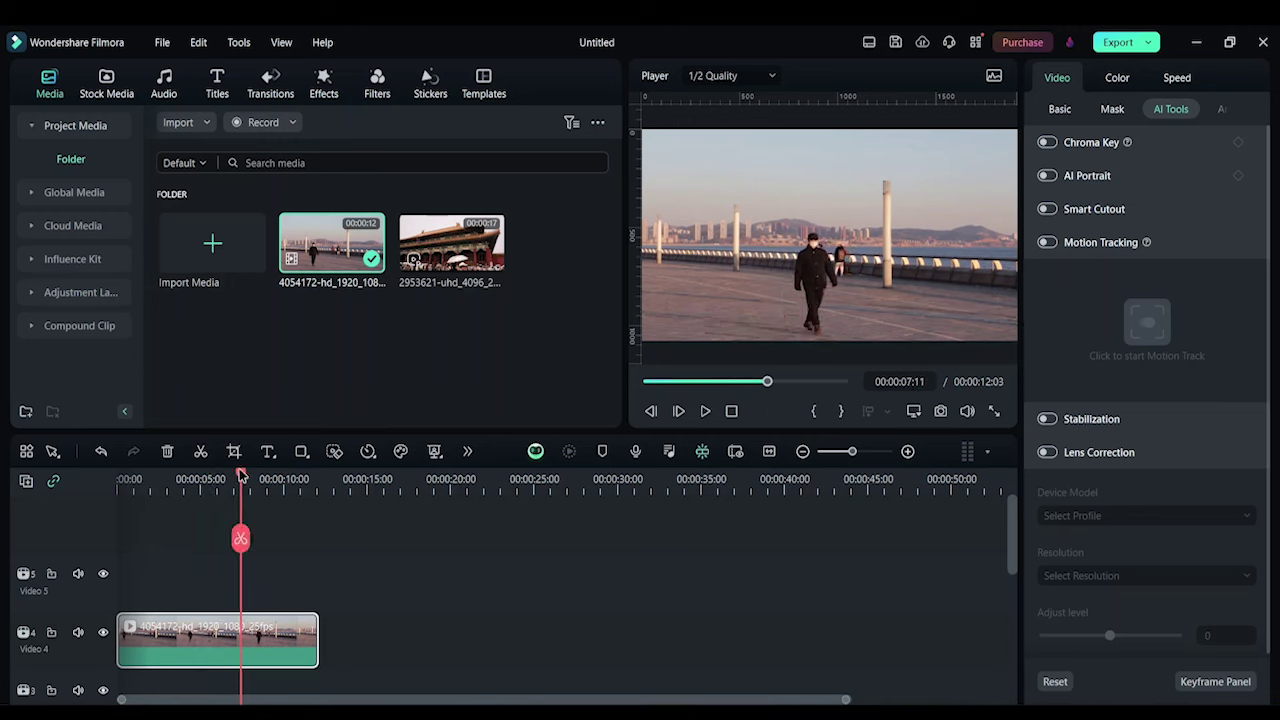
pyautogui.moveTo(238, 479); pyautogui.dragTo(116, 482)
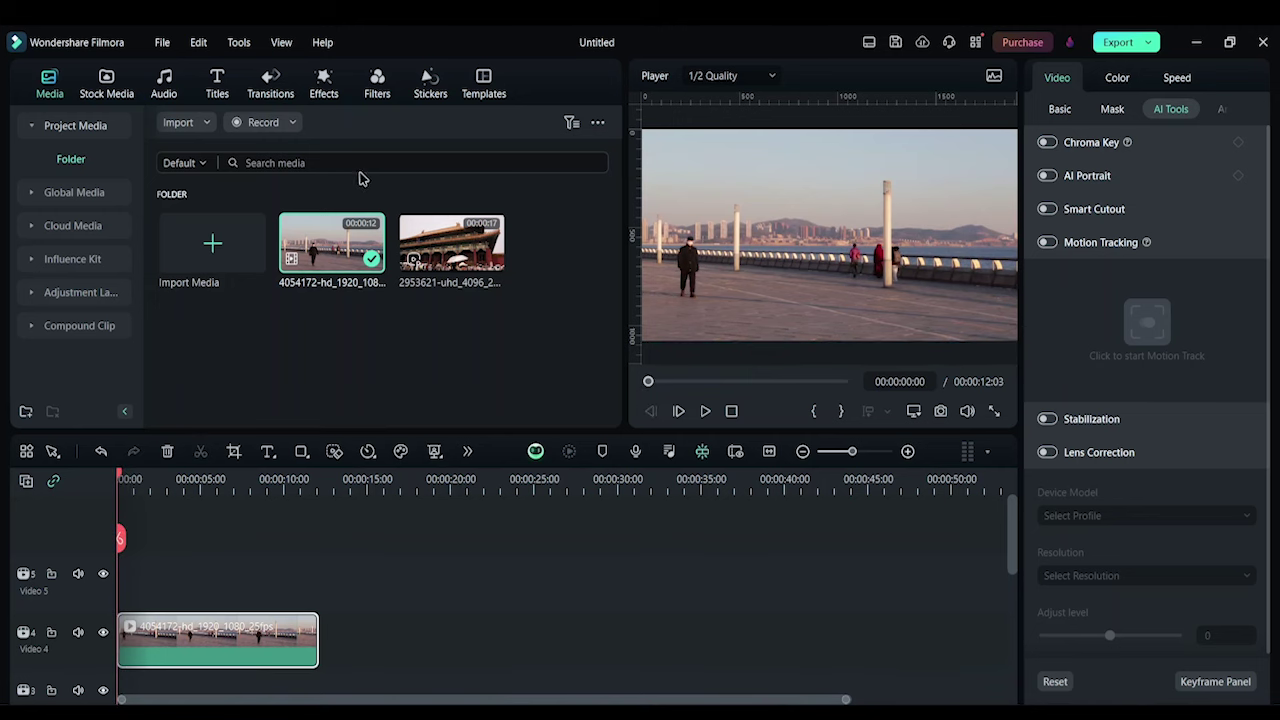
# Step: Browse the Titles library and show the Title Effects > Plain Text styles
pyautogui.click(226, 90)
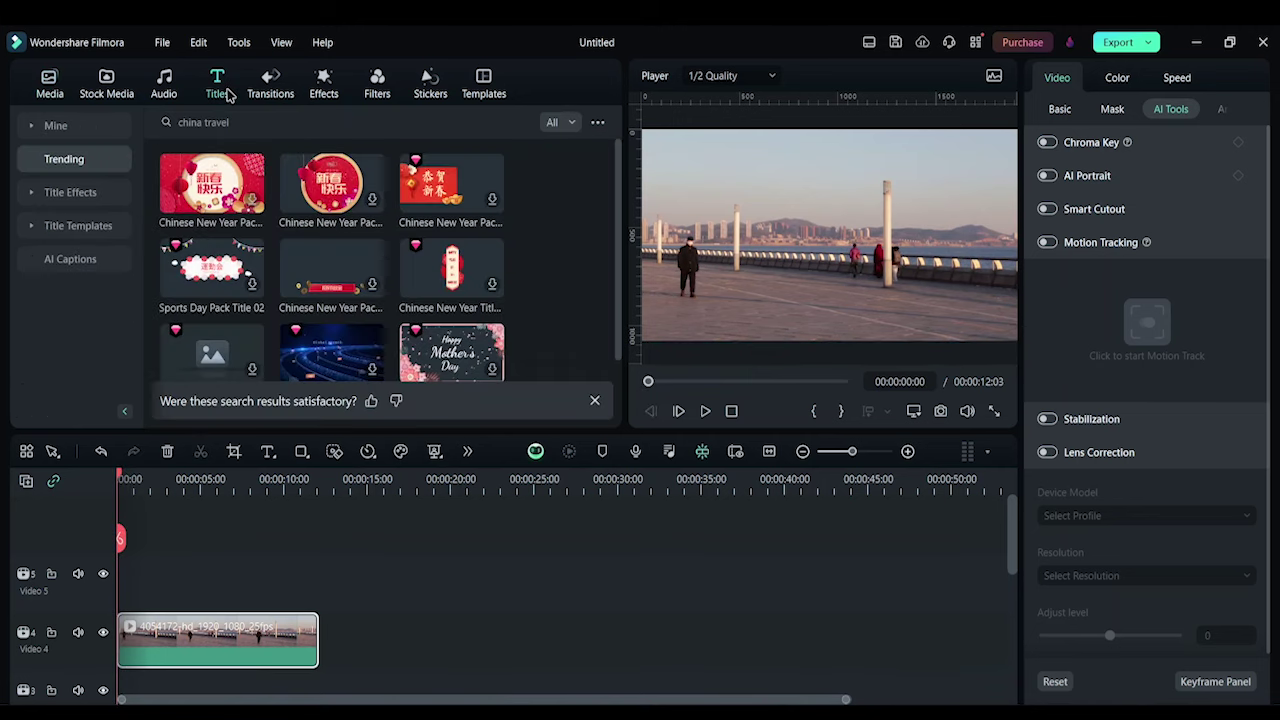
pyautogui.scroll(-2, 531, 292)
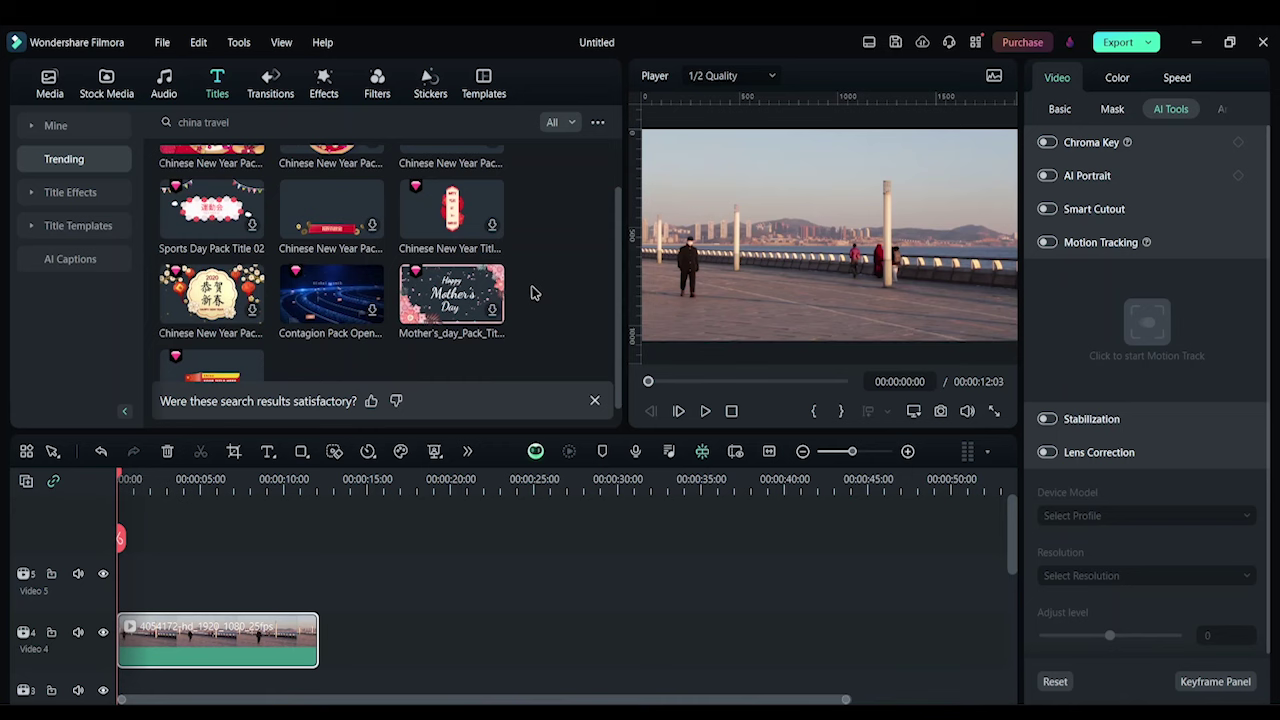
pyautogui.scroll(-1, 531, 292)
pyautogui.scroll(2, 531, 292)
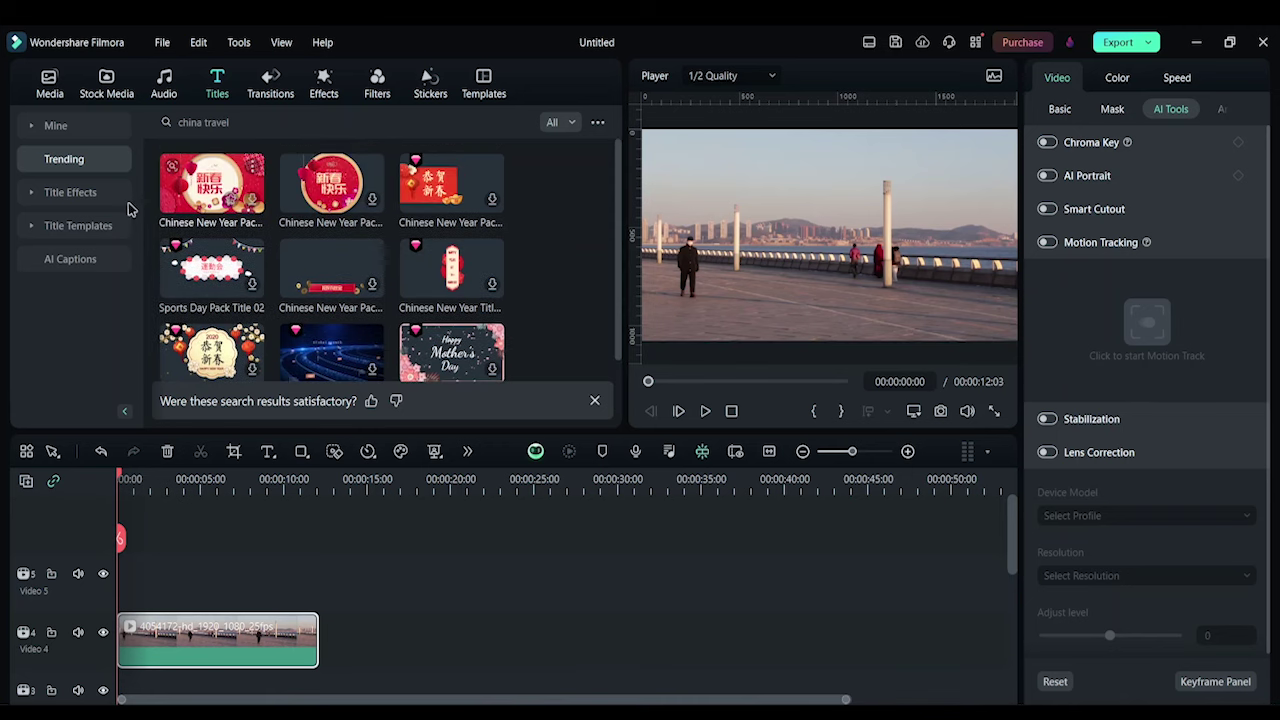
pyautogui.click(76, 194)
pyautogui.click(78, 227)
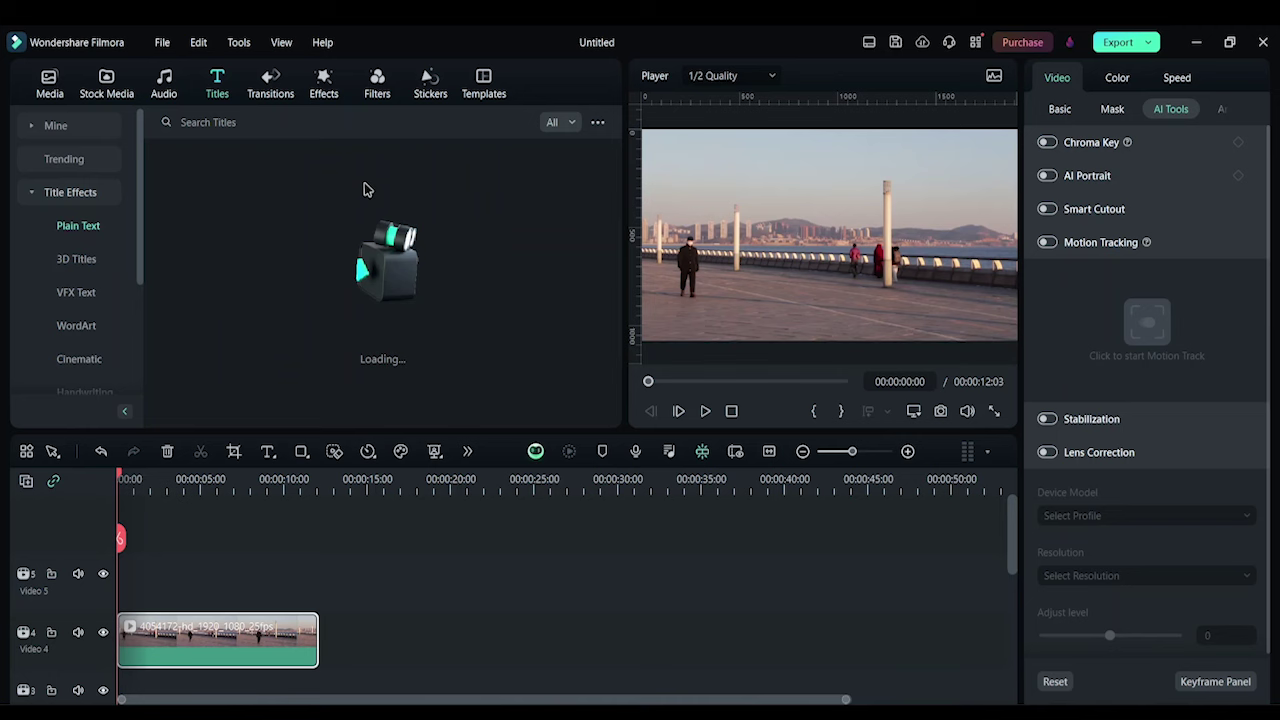
# Step: Switch to Stickers and scroll the 'china travel' results to the CHINA sticker
pyautogui.click(427, 90)
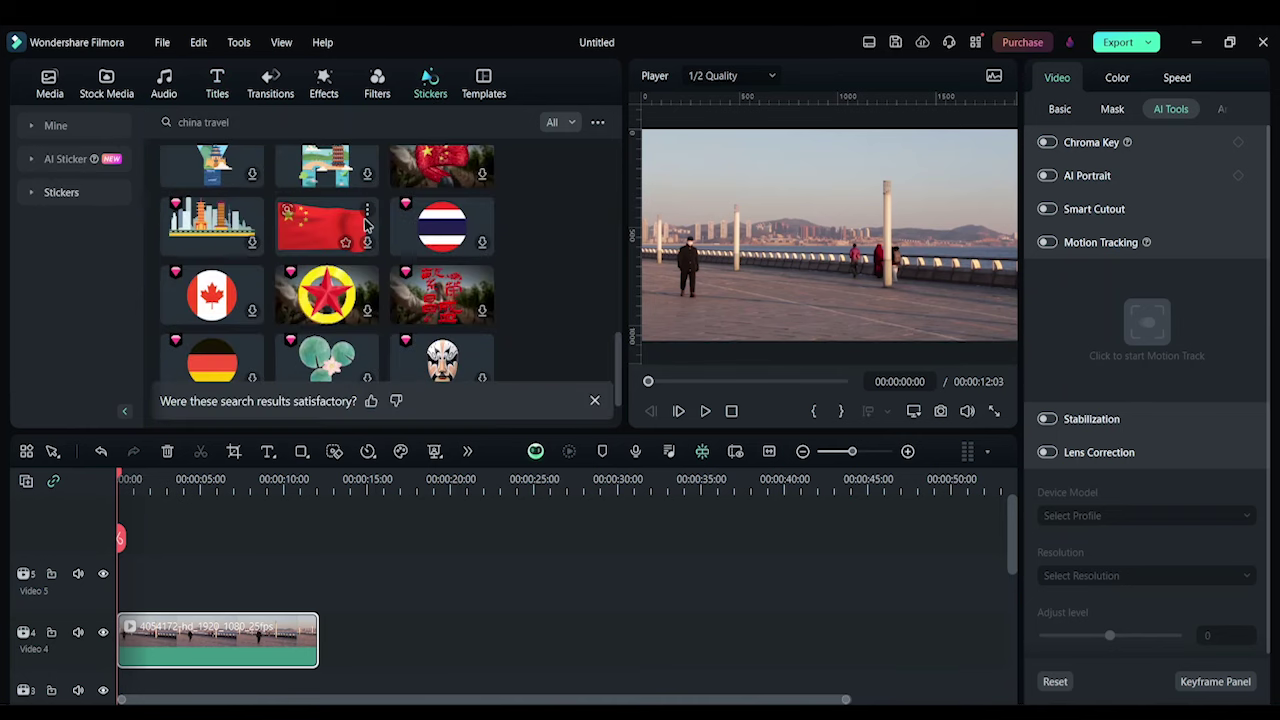
pyautogui.scroll(5, 365, 225)
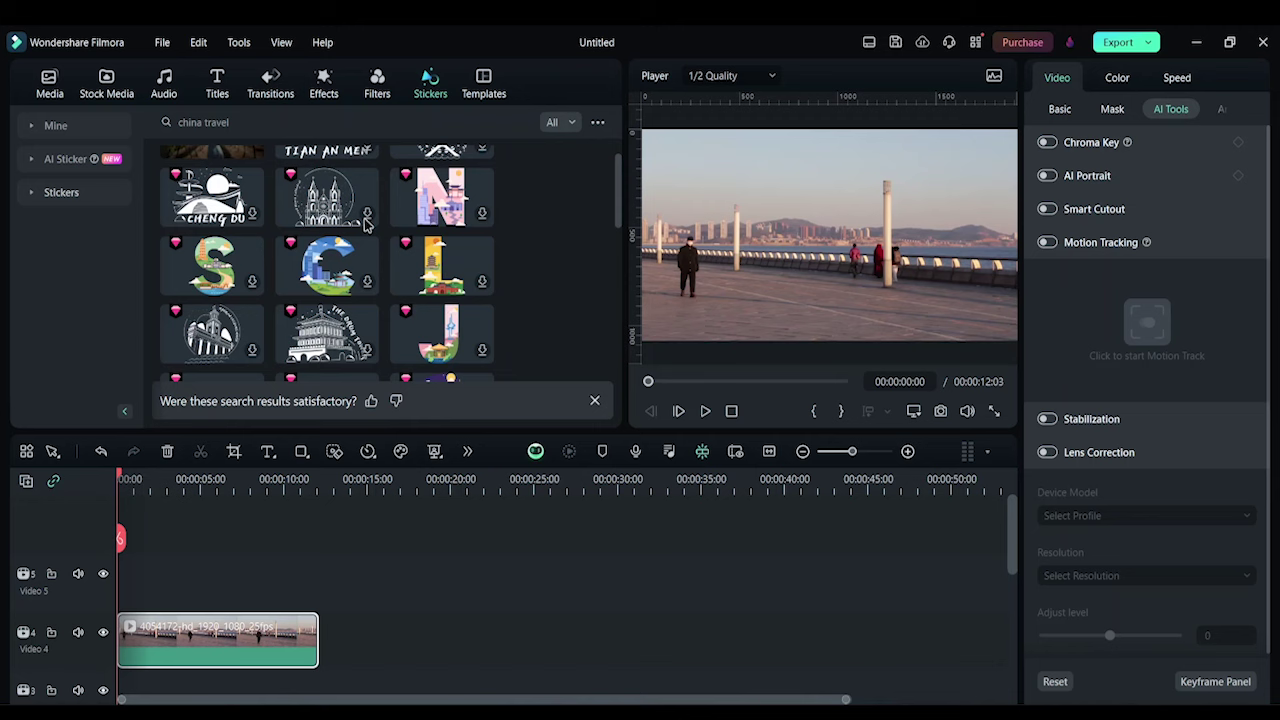
pyautogui.scroll(1, 365, 225)
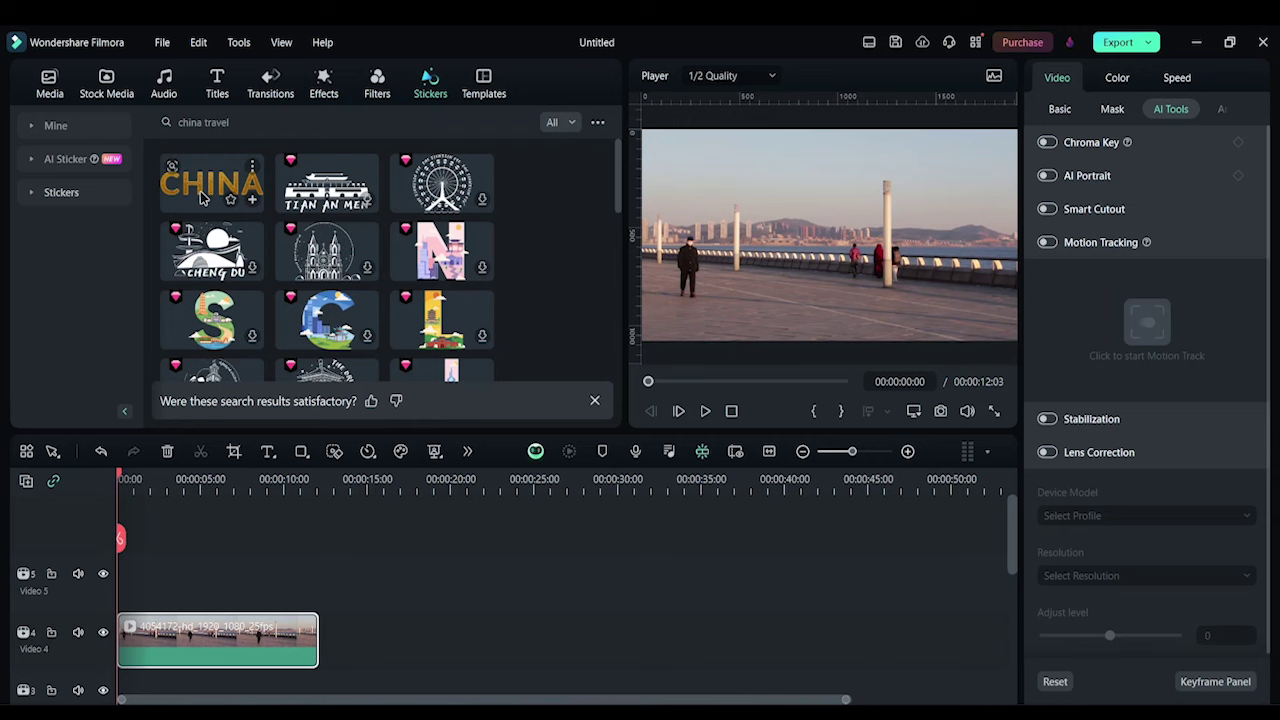
# Step: Put the golden CHINA sticker on Video 5, preview it, and stretch it to the clip's end
pyautogui.moveTo(200, 198); pyautogui.dragTo(149, 570)
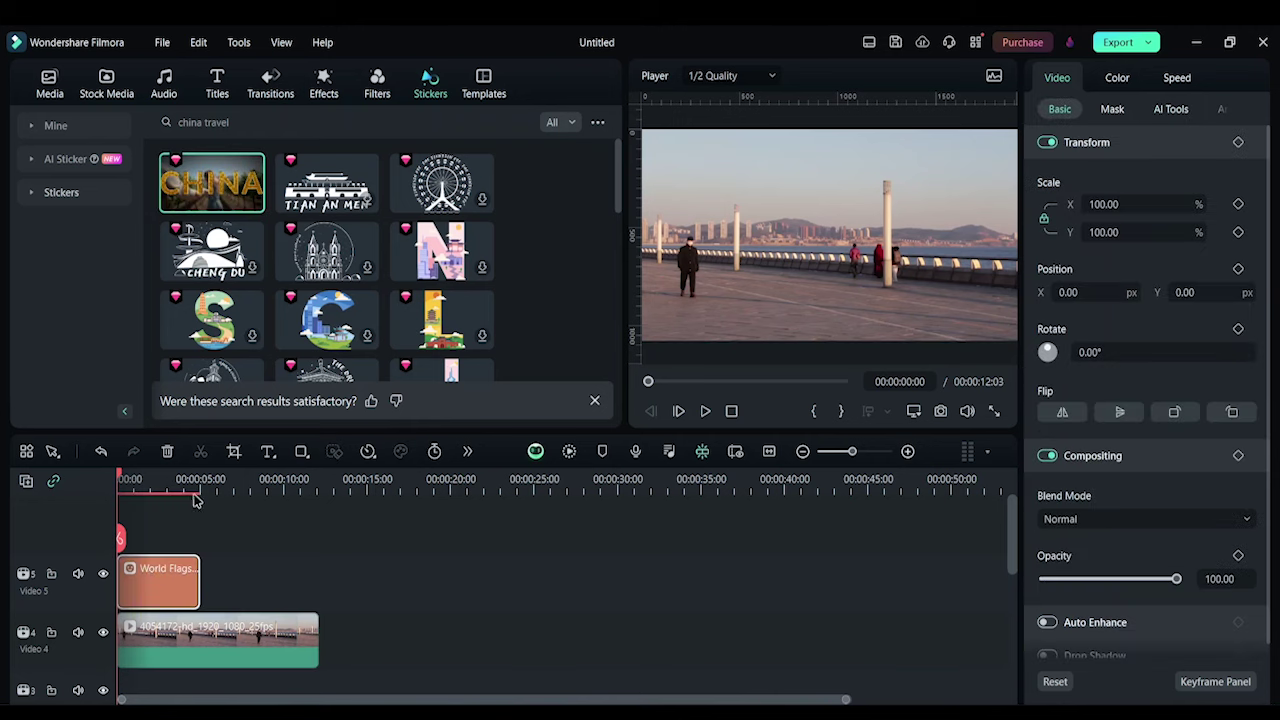
pyautogui.press('space')
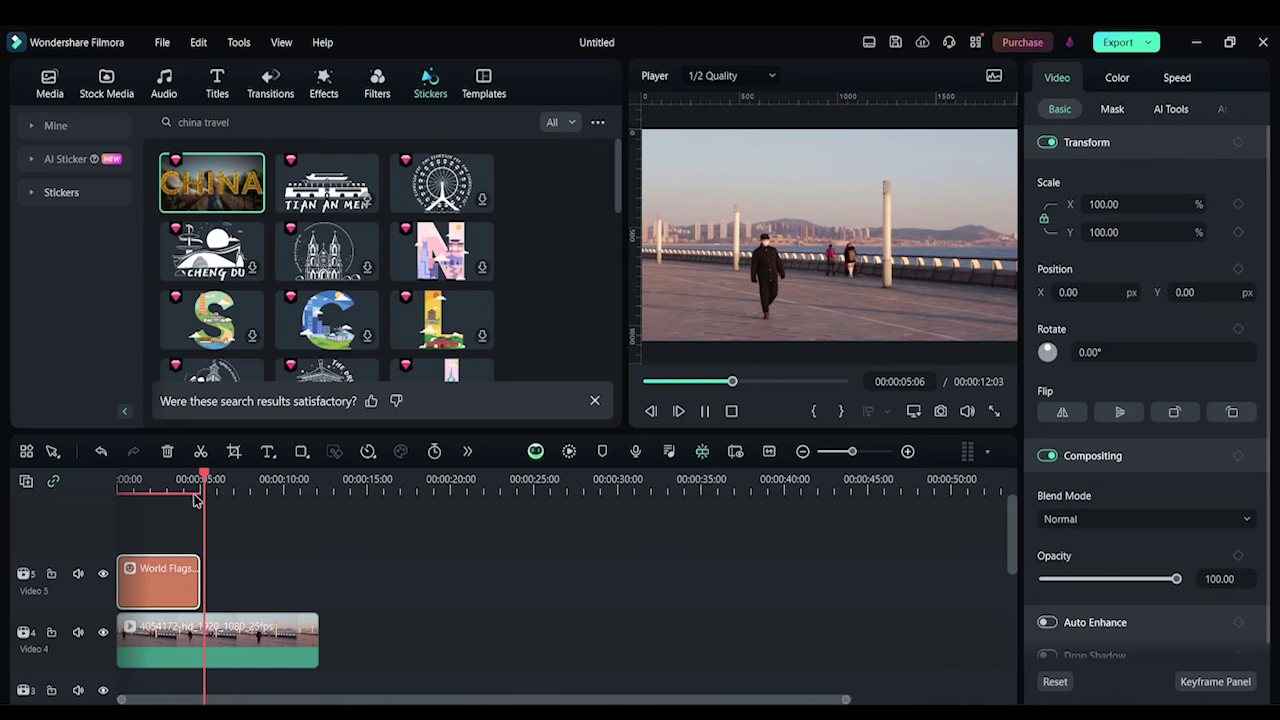
pyautogui.press('space')
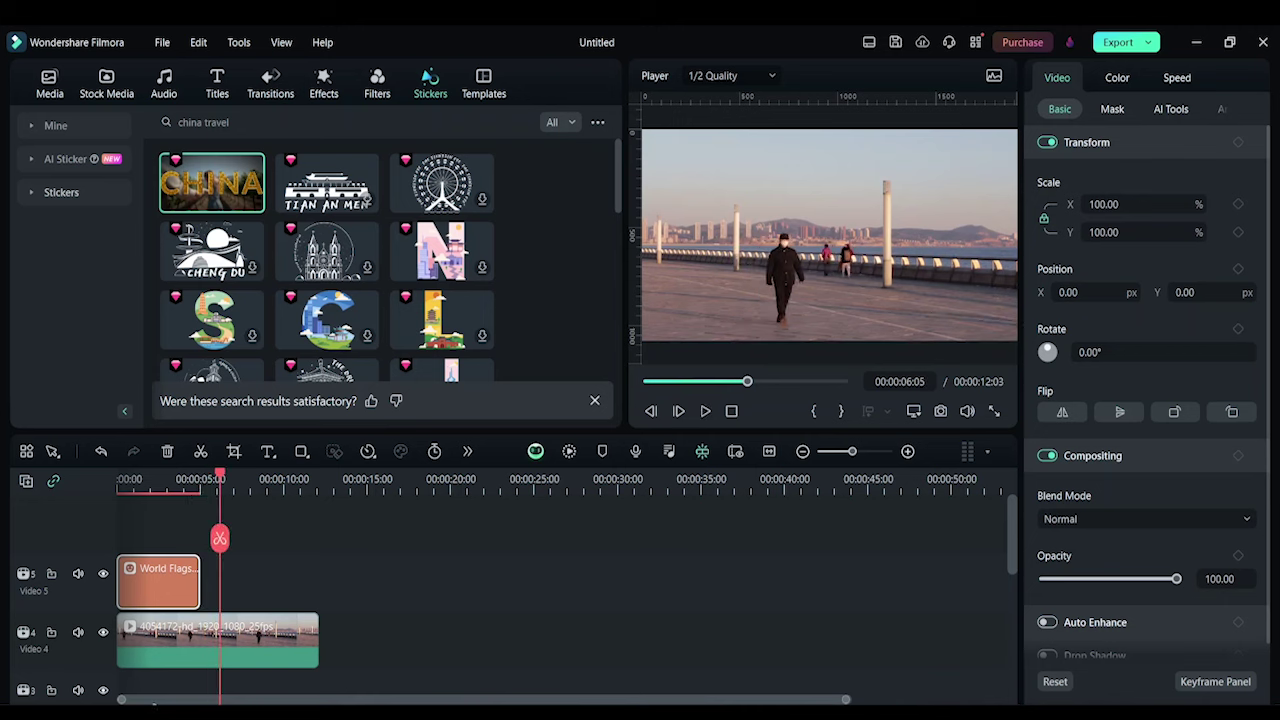
pyautogui.moveTo(199, 575); pyautogui.dragTo(315, 568)
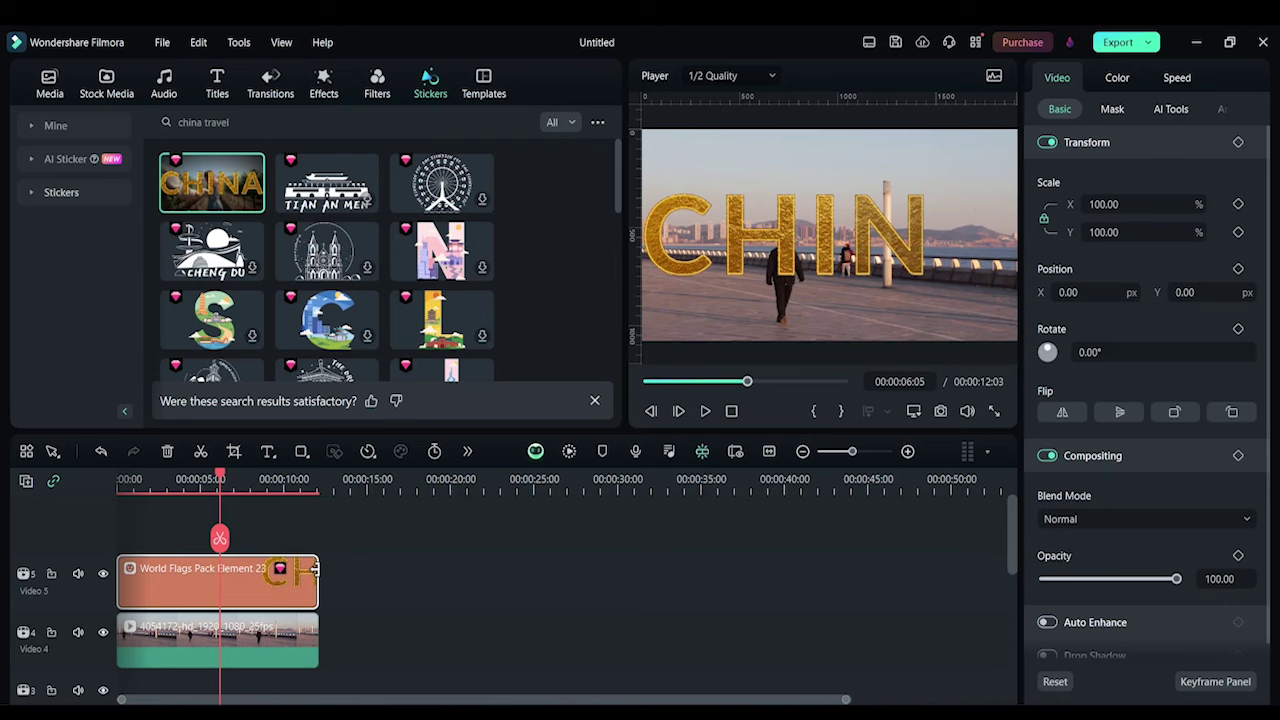
# Step: Turn on Motion Tracking for the promenade clip and hide the Video 5 sticker track
pyautogui.click(211, 632)
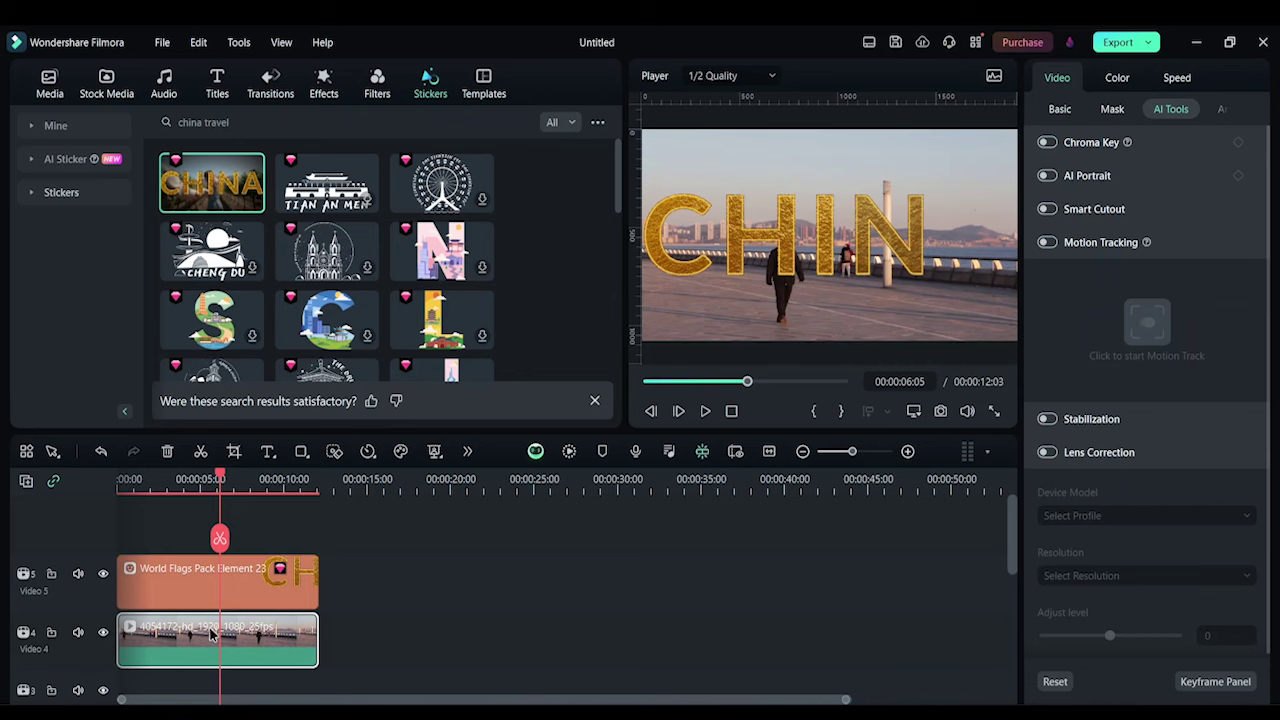
pyautogui.click(1050, 245)
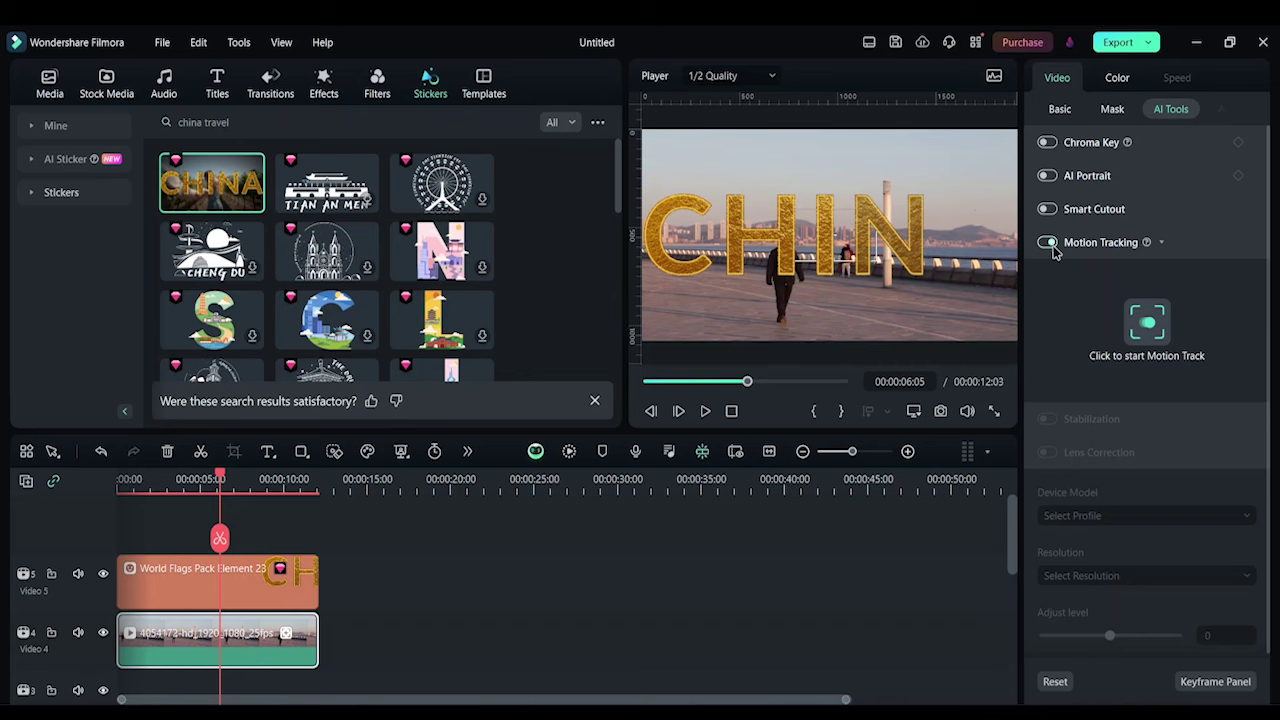
pyautogui.click(103, 577)
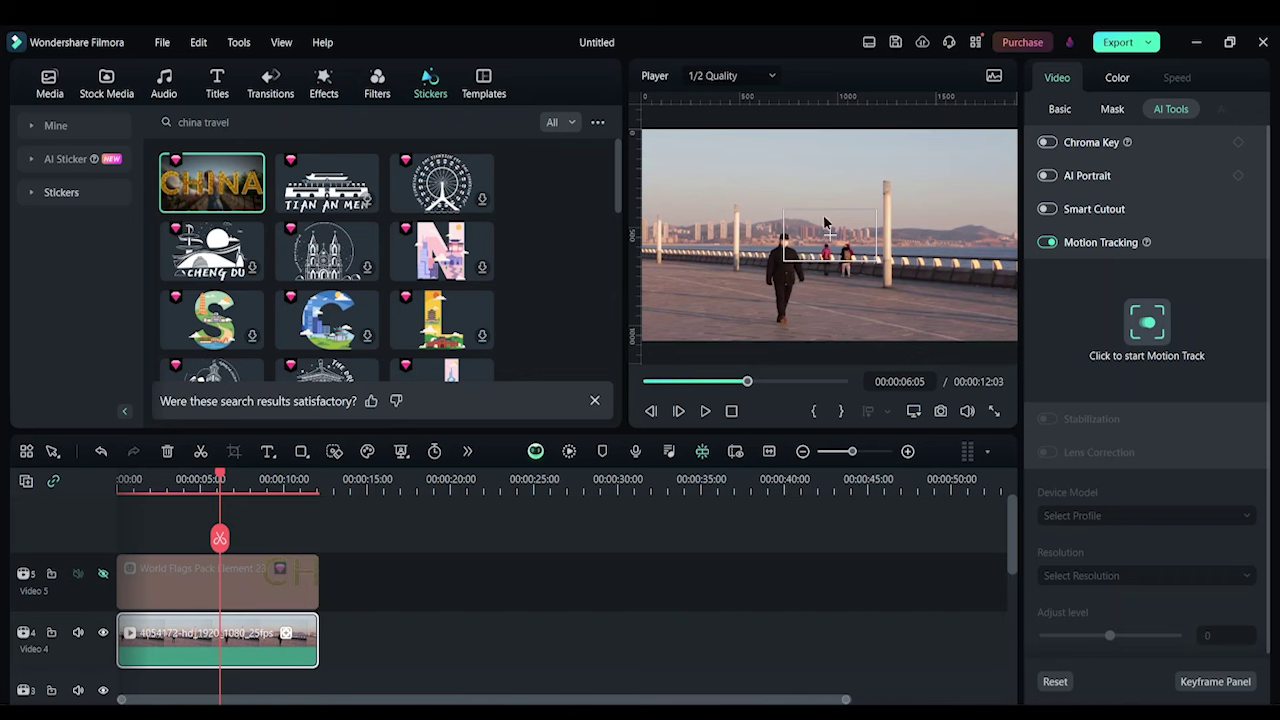
# Step: Fit the tracking box snugly around the walking man, from head to feet
pyautogui.moveTo(825, 222); pyautogui.dragTo(788, 324)
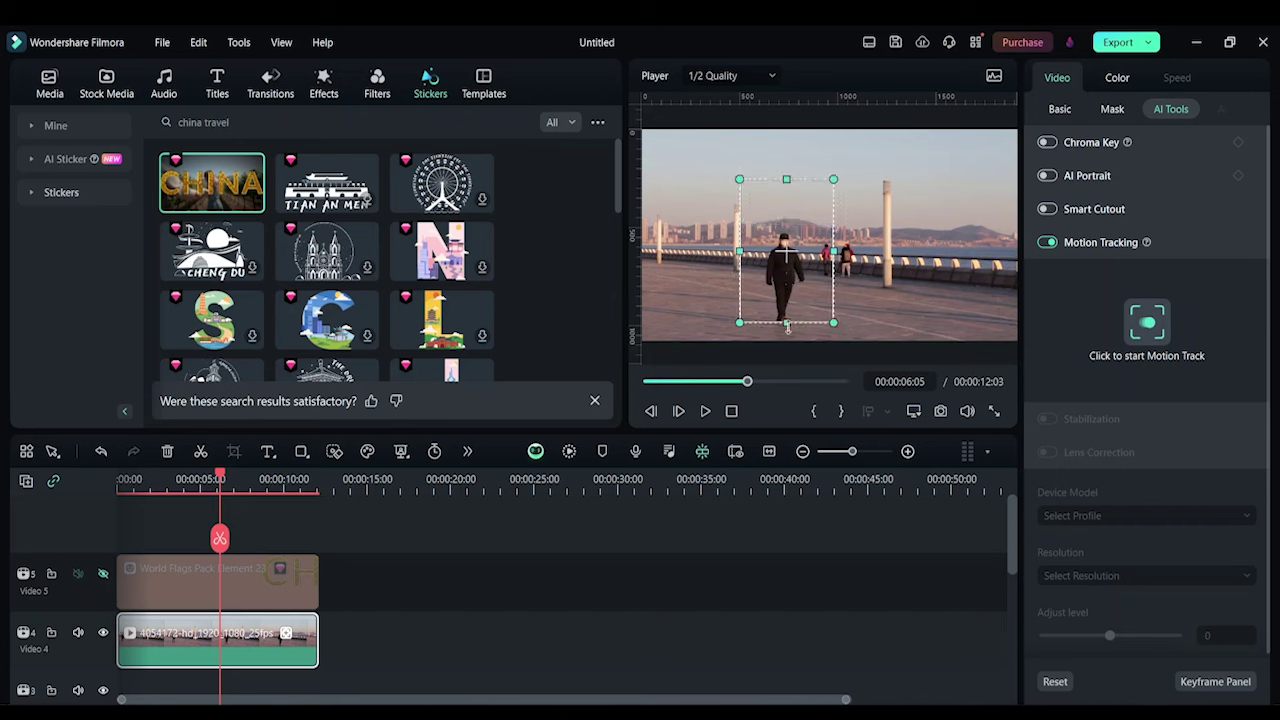
pyautogui.moveTo(788, 327); pyautogui.dragTo(788, 331)
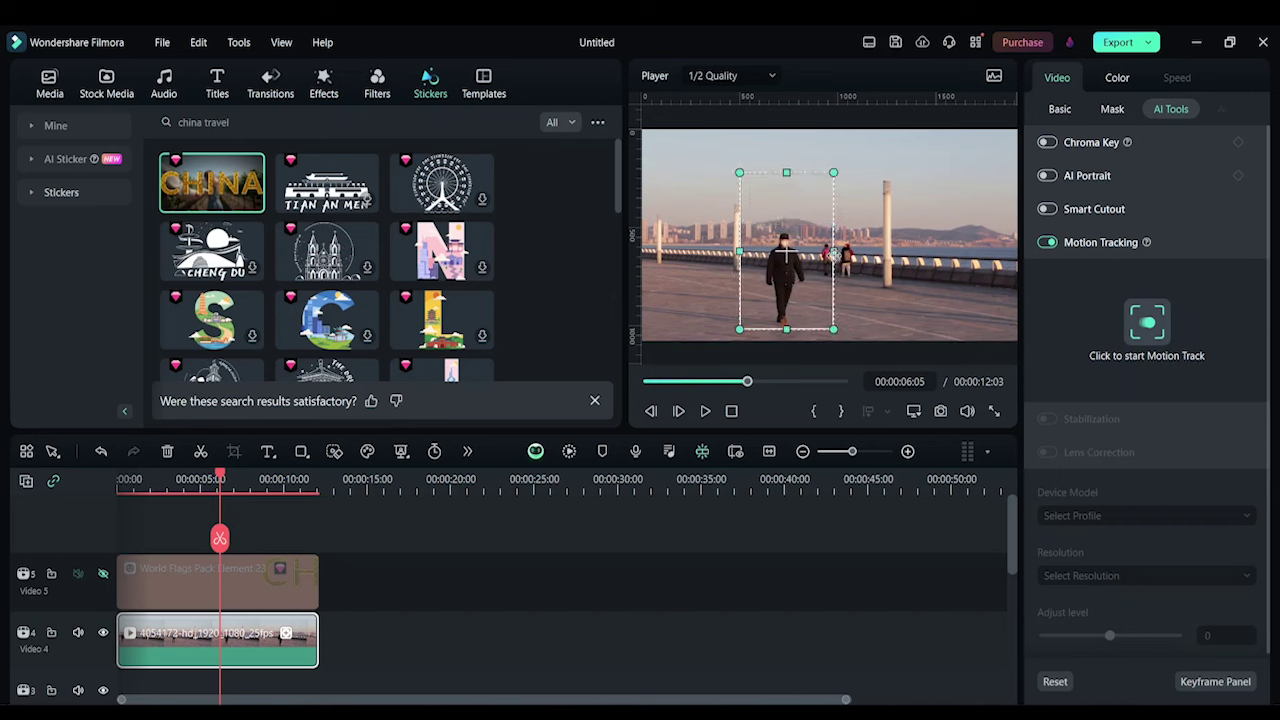
pyautogui.moveTo(834, 254); pyautogui.dragTo(832, 268)
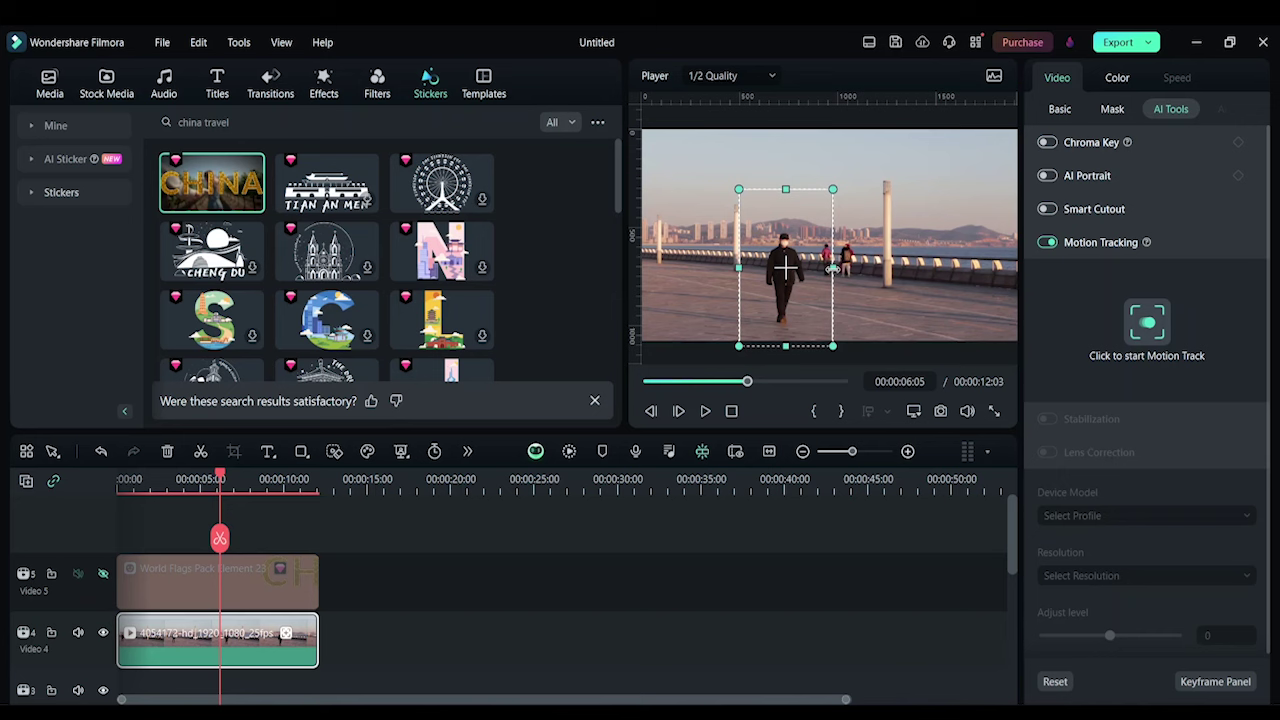
pyautogui.moveTo(831, 268); pyautogui.dragTo(809, 268)
pyautogui.moveTo(786, 346); pyautogui.dragTo(787, 303)
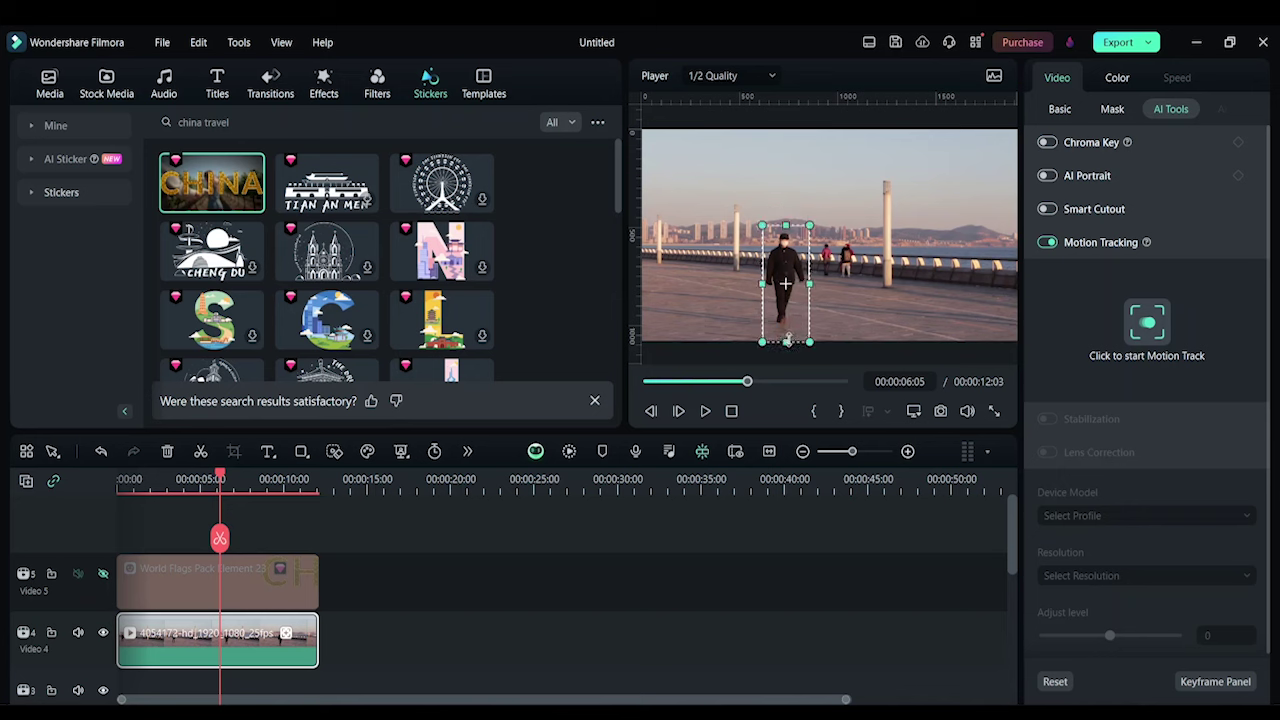
pyautogui.moveTo(787, 342); pyautogui.dragTo(792, 296)
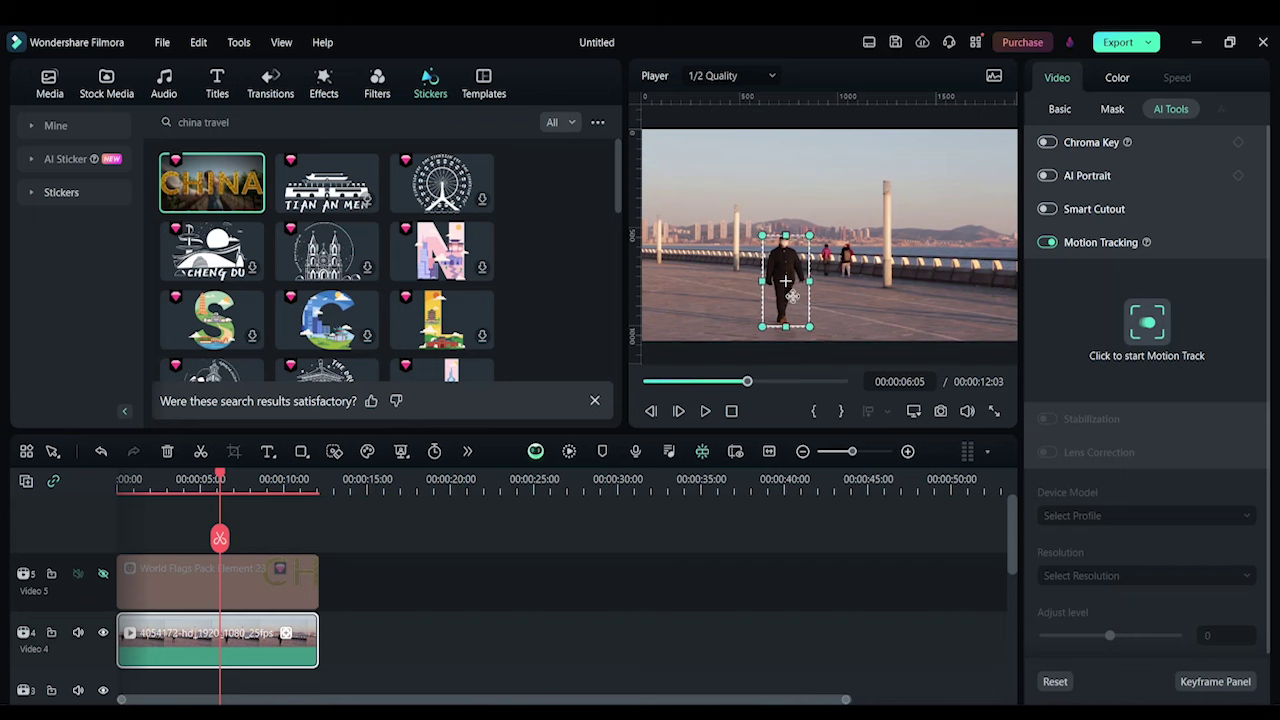
# Step: Track the walking man, dismiss the tracking notice, and make Video 5 visible again
pyautogui.click(1141, 330)
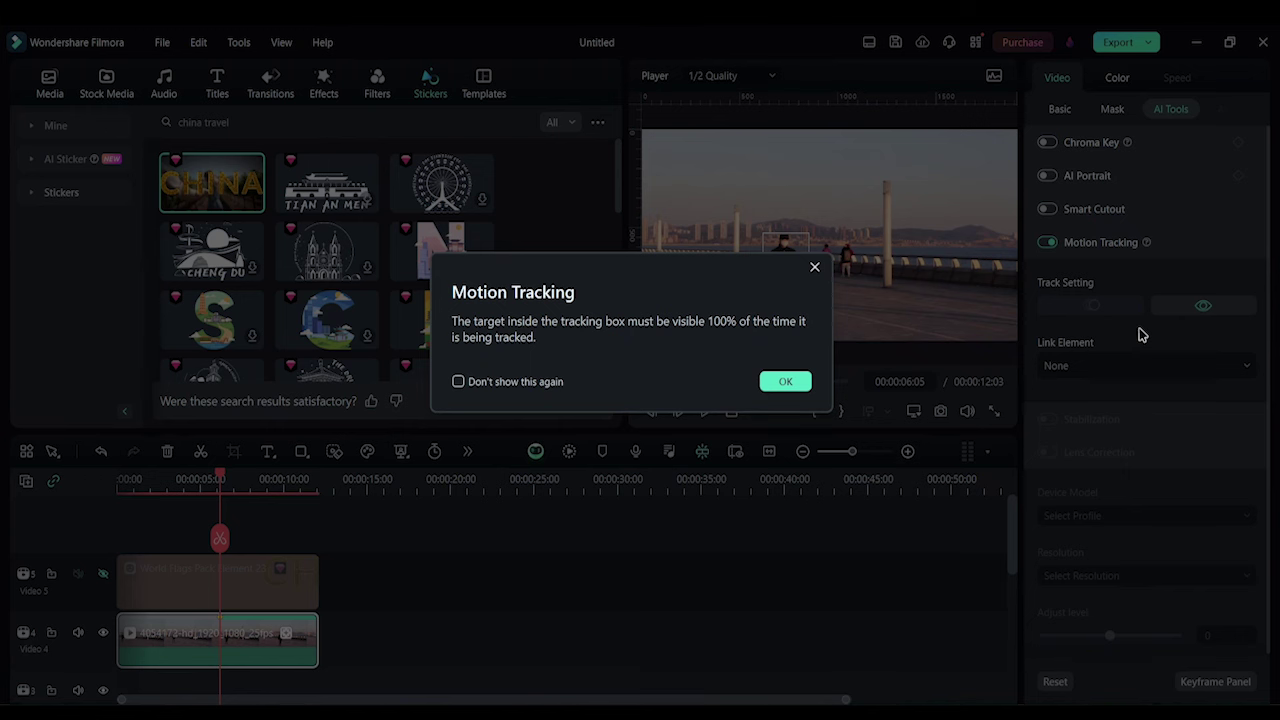
pyautogui.click(785, 381)
pyautogui.click(101, 577)
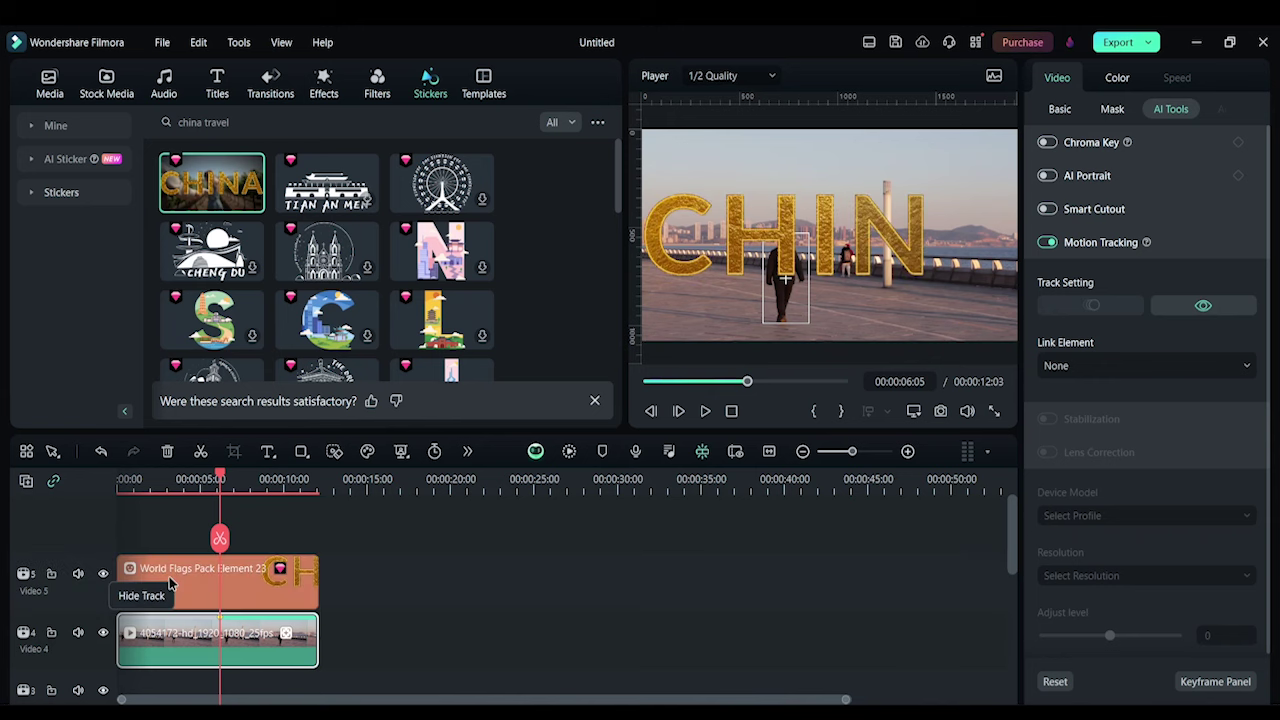
pyautogui.click(170, 580)
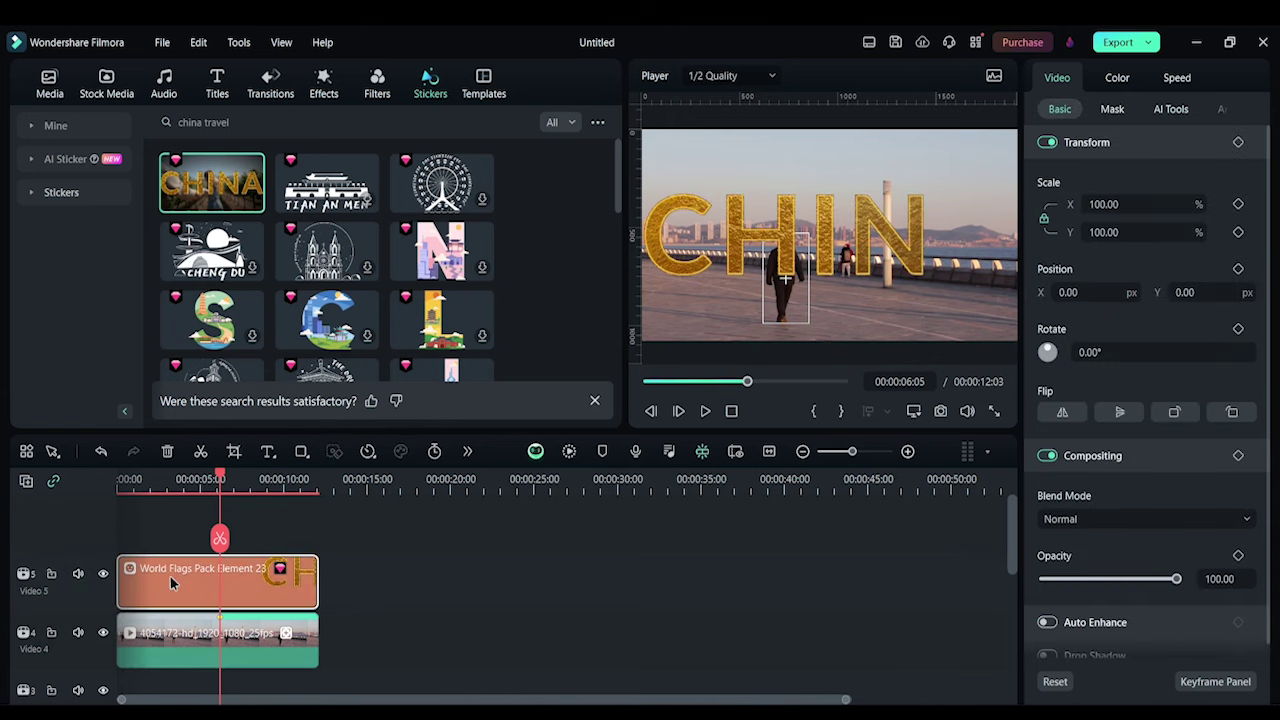
# Step: Link World Flags Pack Element 23 to the walking man's motion track
pyautogui.click(170, 640)
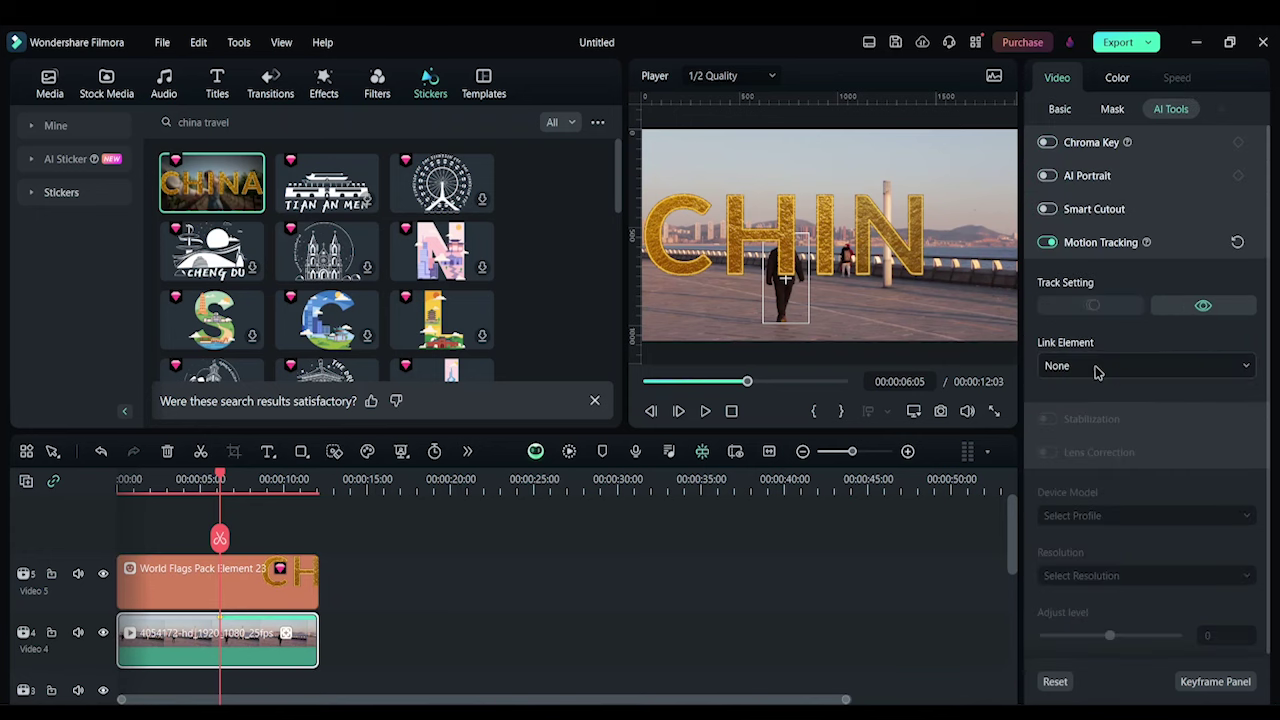
pyautogui.click(1097, 369)
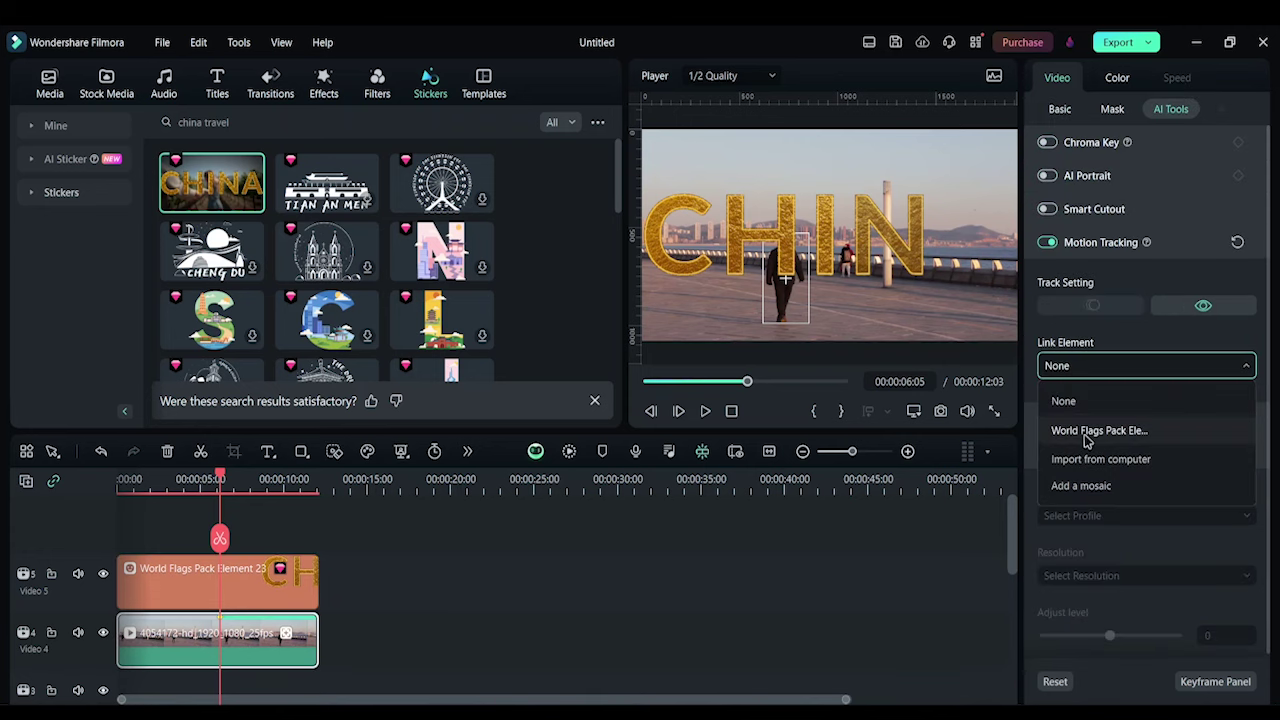
pyautogui.click(1087, 431)
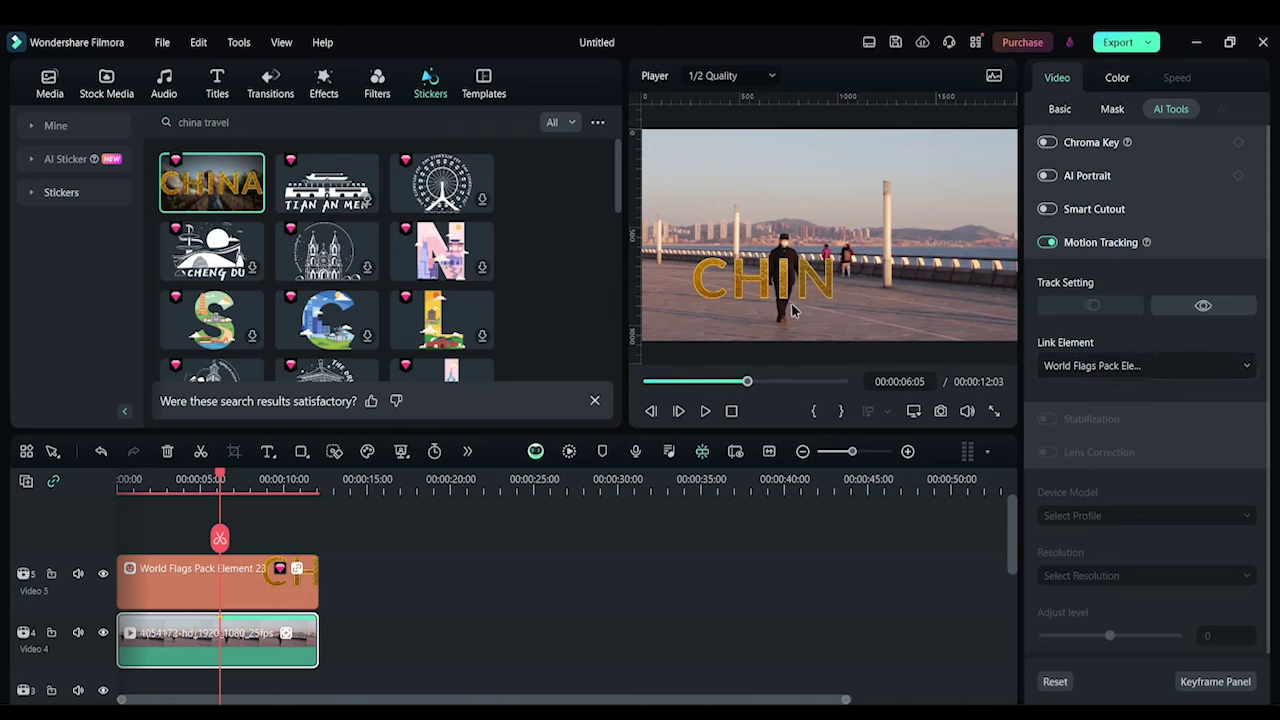
pyautogui.hscroll(1, 270, 565)
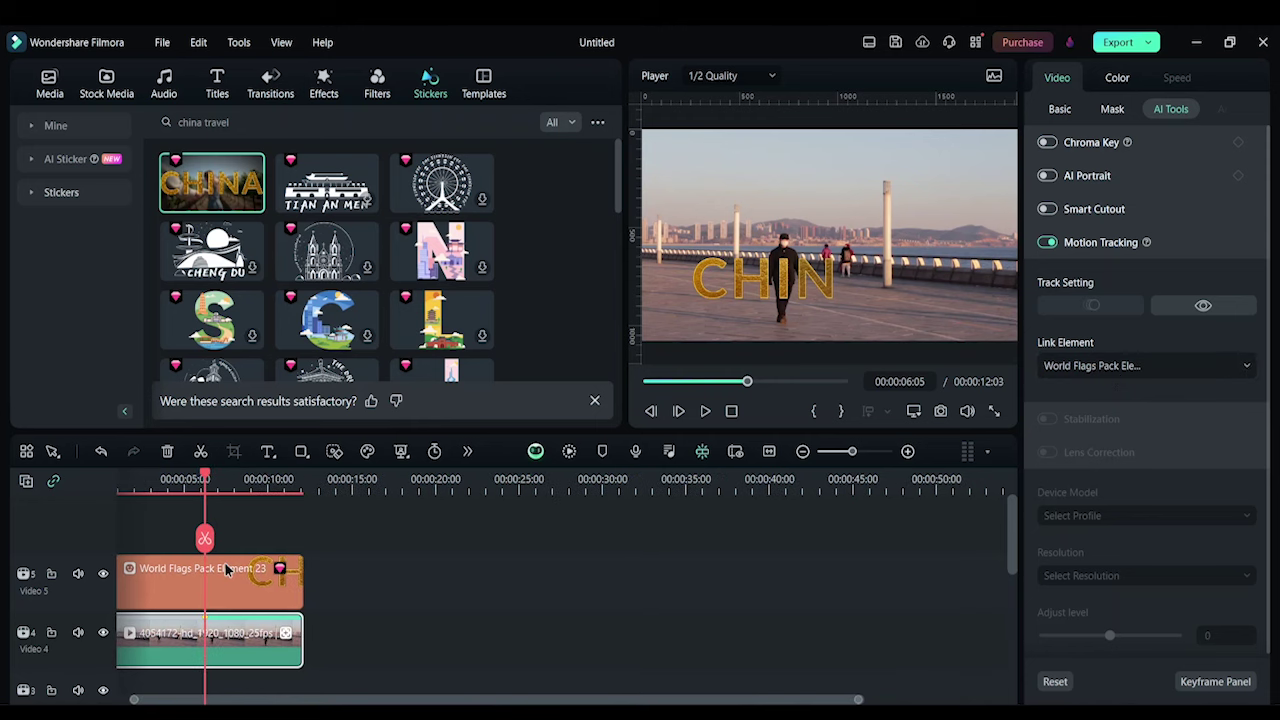
# Step: Move the CHINA sticker above the man's head, to X -224.68 px, Y 125.85 px
pyautogui.moveTo(750, 274); pyautogui.dragTo(750, 208)
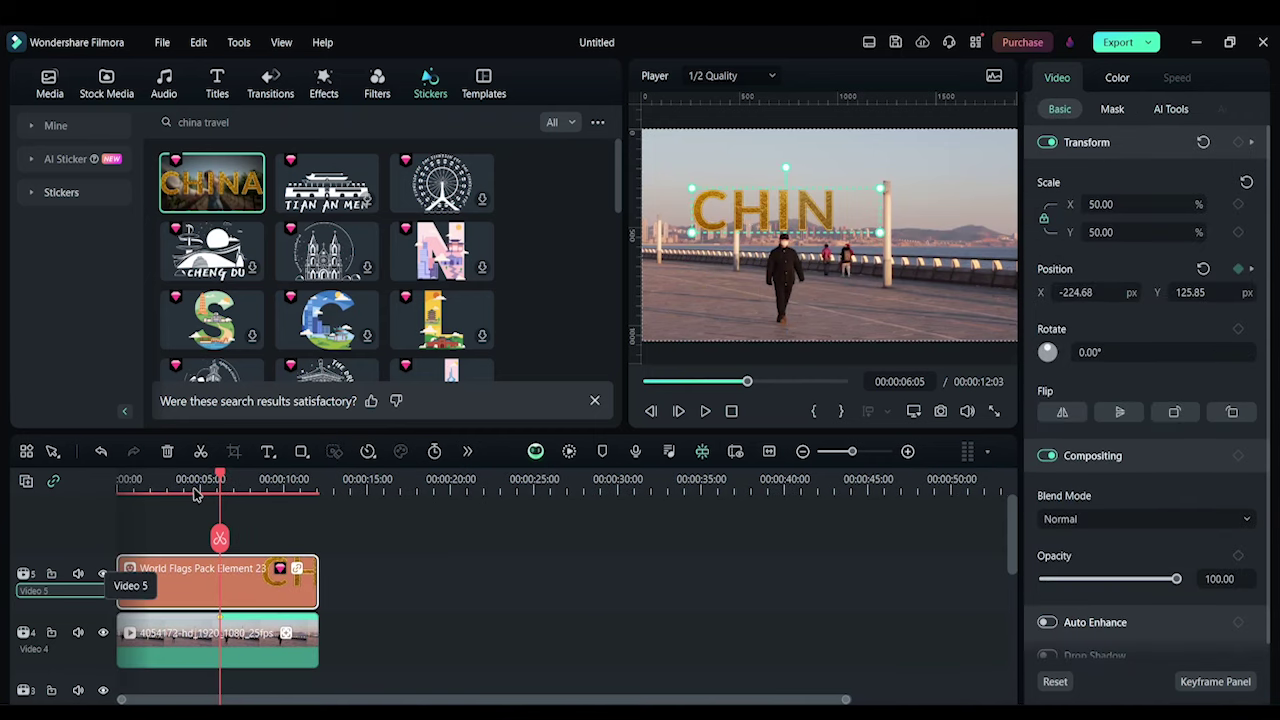